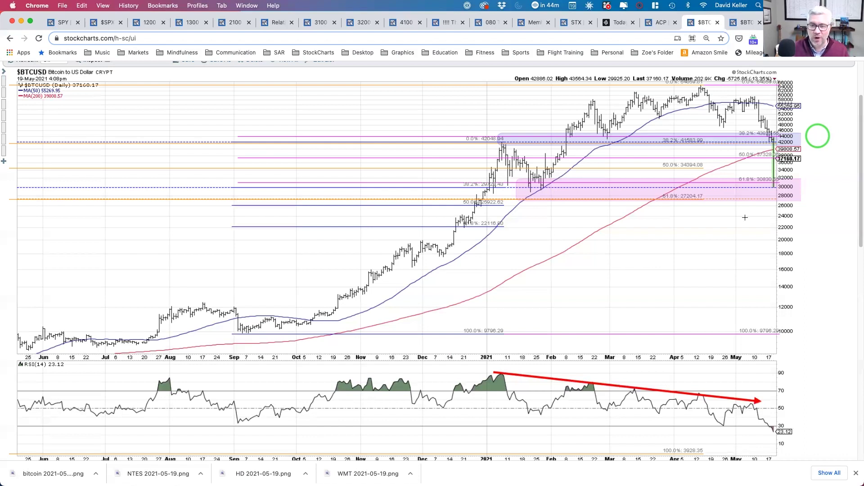
Step: Extend the annotated $BTCUSD daily chart's range to 1 year 3 months and save the updated chart
{"action": "left_click", "coordinate": [467, 287]}
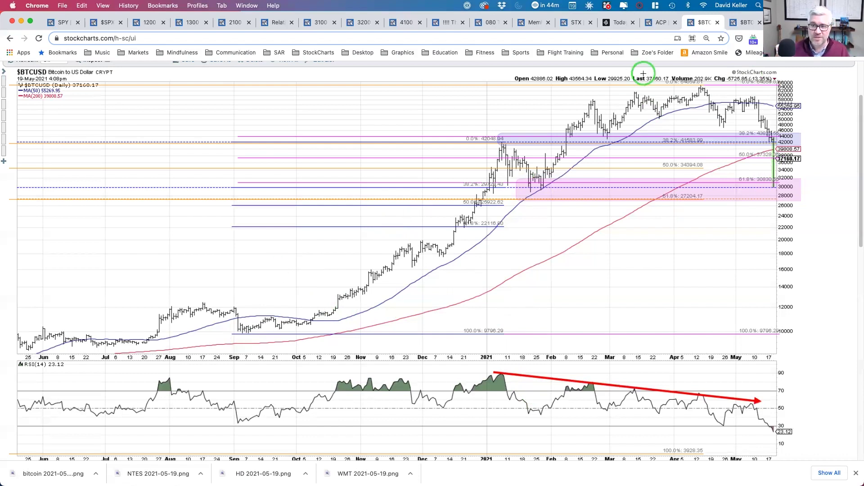
{"action": "scroll", "coordinate": [175, 347], "scroll_direction": "down", "scroll_amount": 5}
{"action": "left_click", "coordinate": [129, 279]}
{"action": "left_click", "coordinate": [27, 330]}
{"action": "left_click", "coordinate": [412, 195]}
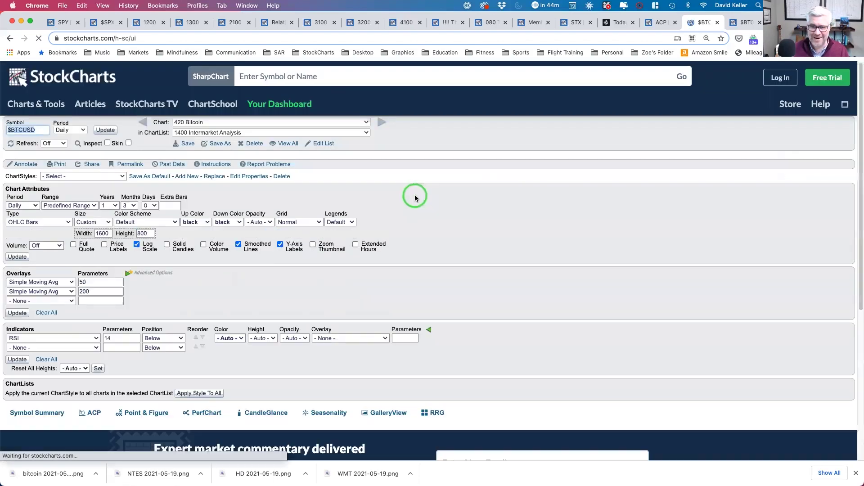
{"action": "left_click", "coordinate": [188, 143]}
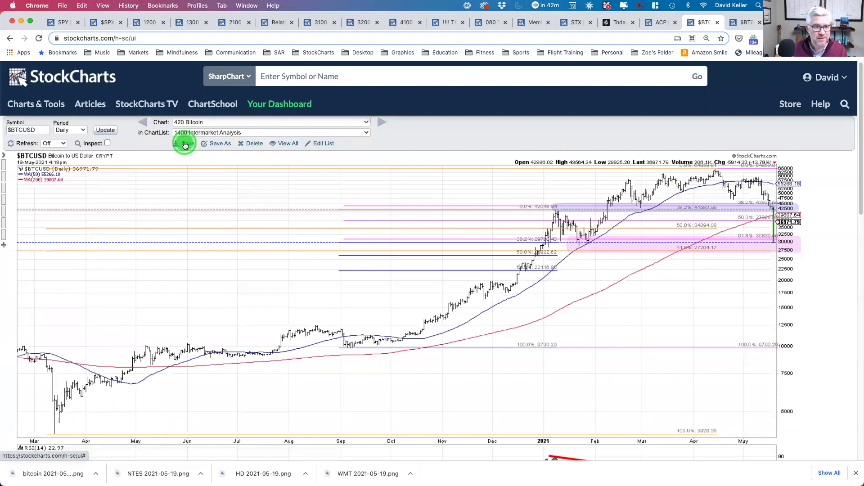
{"action": "left_click", "coordinate": [205, 170]}
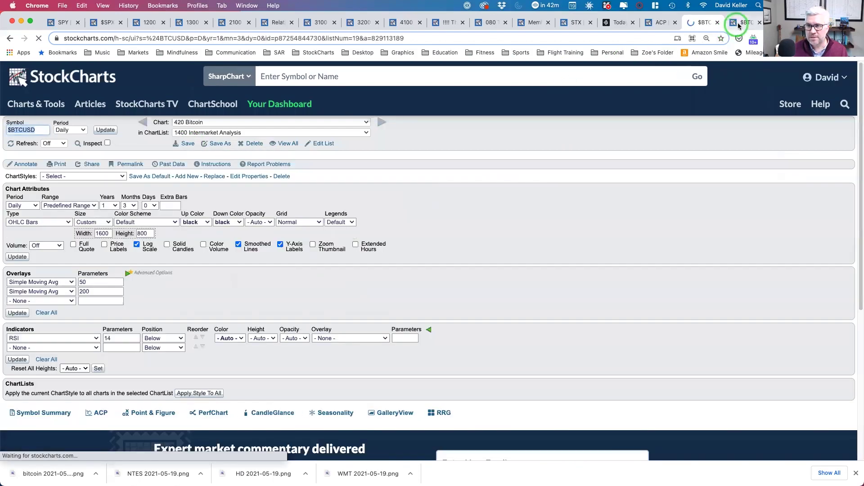
Step: Switch to the unannotated $BTCUSD chart and clear all of its moving average overlays
{"action": "left_click", "coordinate": [739, 25]}
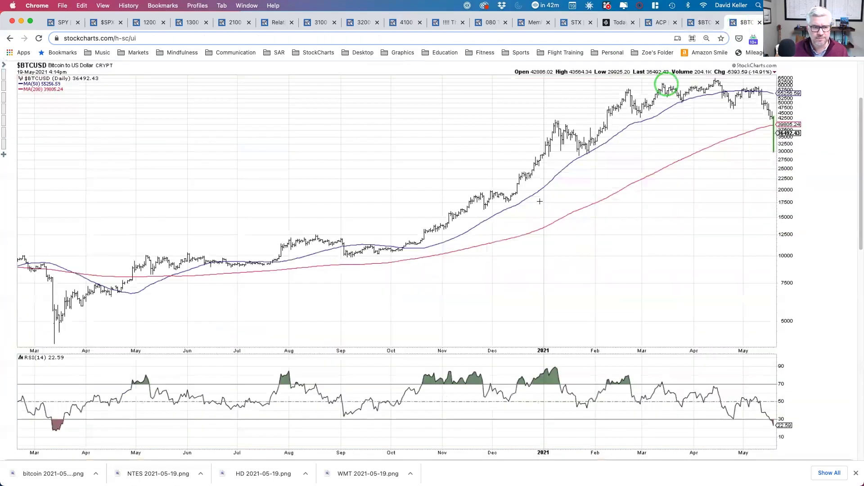
{"action": "scroll", "coordinate": [468, 226], "scroll_direction": "up", "scroll_amount": 2}
{"action": "scroll", "coordinate": [468, 226], "scroll_direction": "down", "scroll_amount": 1}
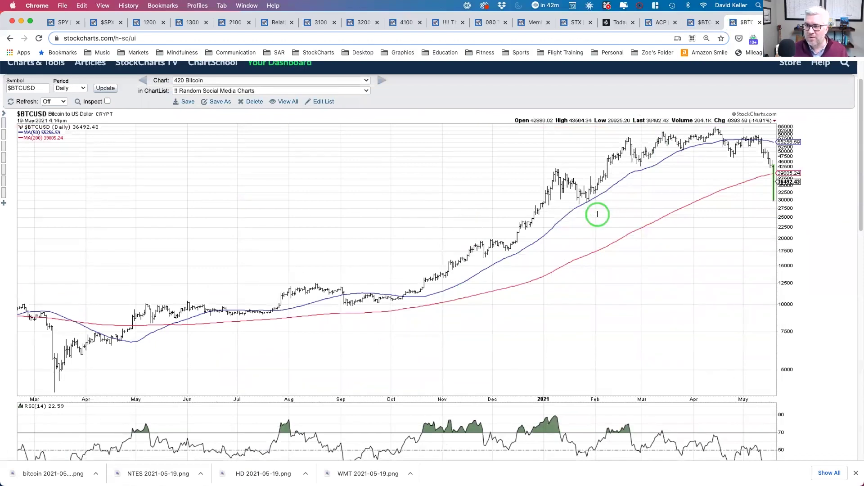
{"action": "scroll", "coordinate": [586, 220], "scroll_direction": "down", "scroll_amount": 5}
{"action": "scroll", "coordinate": [277, 371], "scroll_direction": "down", "scroll_amount": 8}
{"action": "left_click", "coordinate": [47, 372]}
{"action": "left_click", "coordinate": [510, 98]}
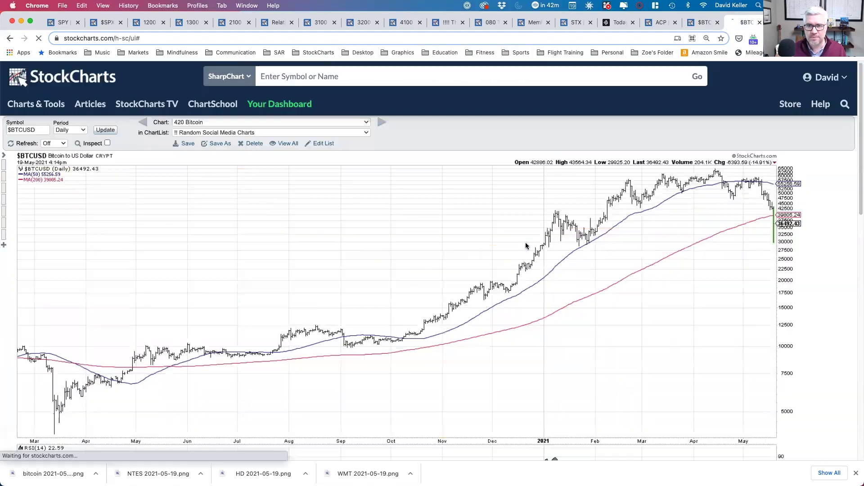
{"action": "left_click", "coordinate": [573, 287]}
{"action": "scroll", "coordinate": [572, 287], "scroll_direction": "down", "scroll_amount": 1}
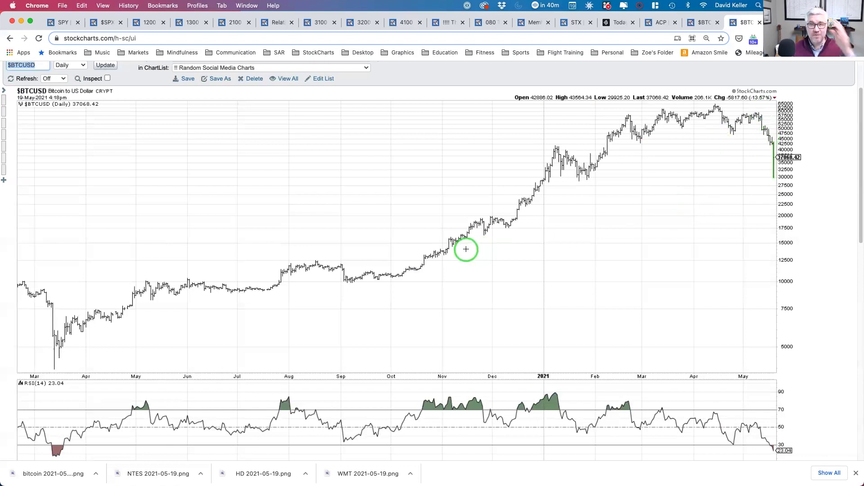
Step: Annotate a red Fibonacci retracement from the March 2020 low to the April 2021 high, extended to mid-May, and exit without saving
{"action": "scroll", "coordinate": [200, 395], "scroll_direction": "down", "scroll_amount": 3}
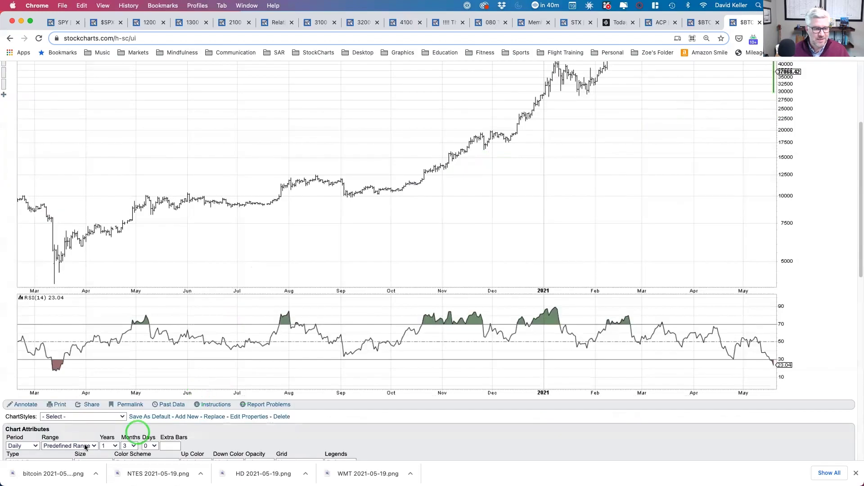
{"action": "left_click", "coordinate": [26, 405]}
{"action": "left_click", "coordinate": [9, 226]}
{"action": "left_click", "coordinate": [31, 224]}
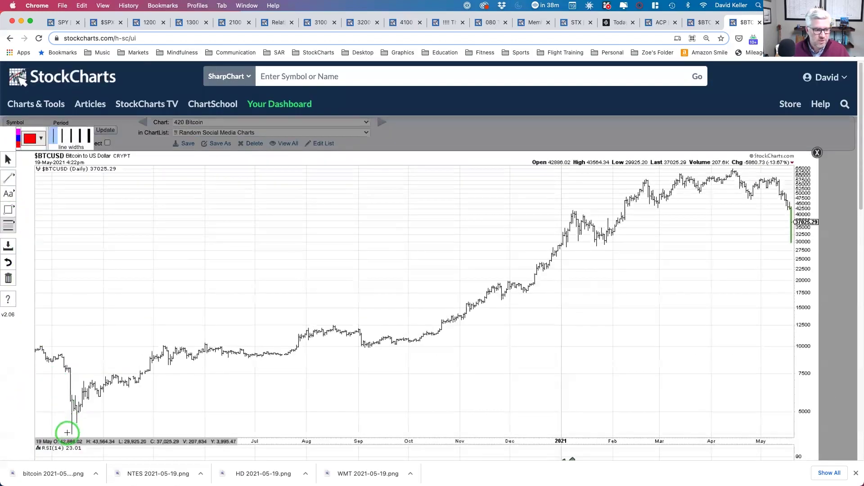
{"action": "left_click_drag", "start_coordinate": [67, 433], "coordinate": [116, 415]}
{"action": "left_click_drag", "start_coordinate": [800, 415], "coordinate": [789, 171]}
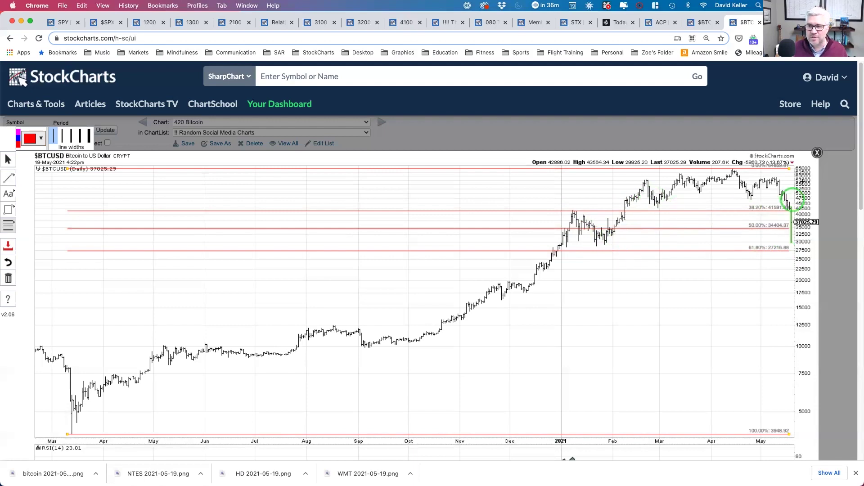
{"action": "left_click", "coordinate": [817, 152]}
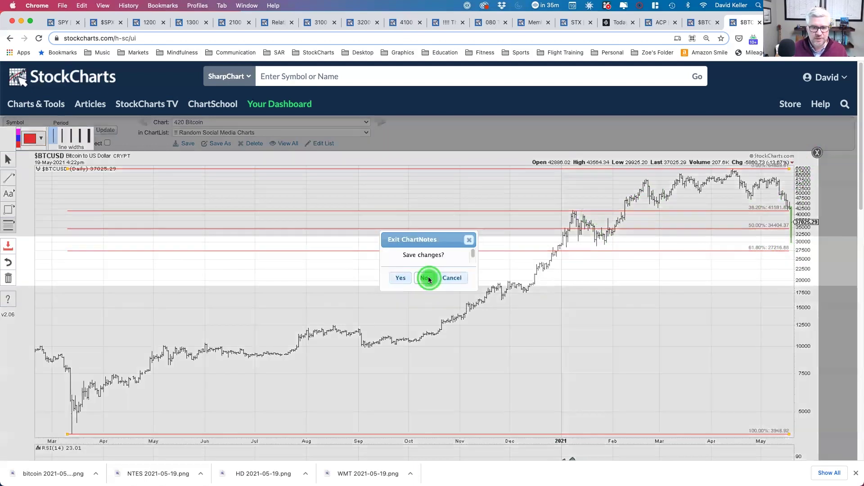
{"action": "left_click", "coordinate": [426, 279]}
Step: Reopen the chart annotations and draw a blue Fibonacci retracement from the September 2020 low to the January 2021 high, about 9,796 to 41,830
{"action": "scroll", "coordinate": [27, 412], "scroll_direction": "down", "scroll_amount": 3}
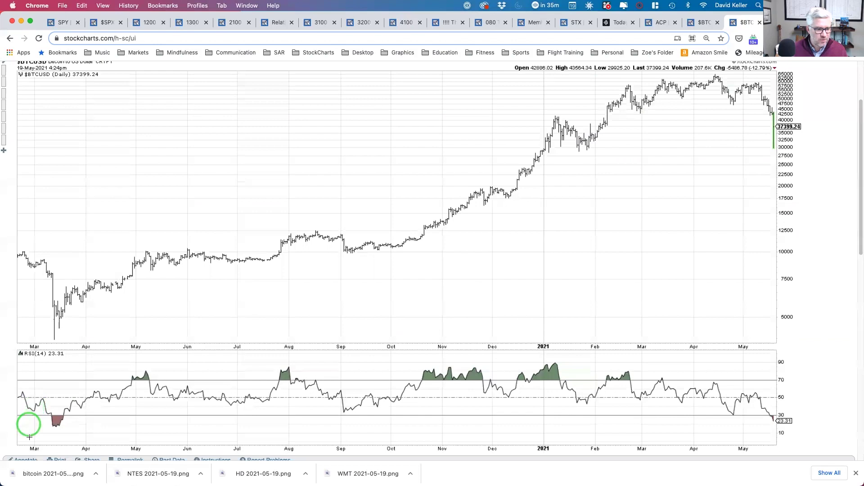
{"action": "left_click", "coordinate": [26, 461]}
{"action": "left_click", "coordinate": [9, 225]}
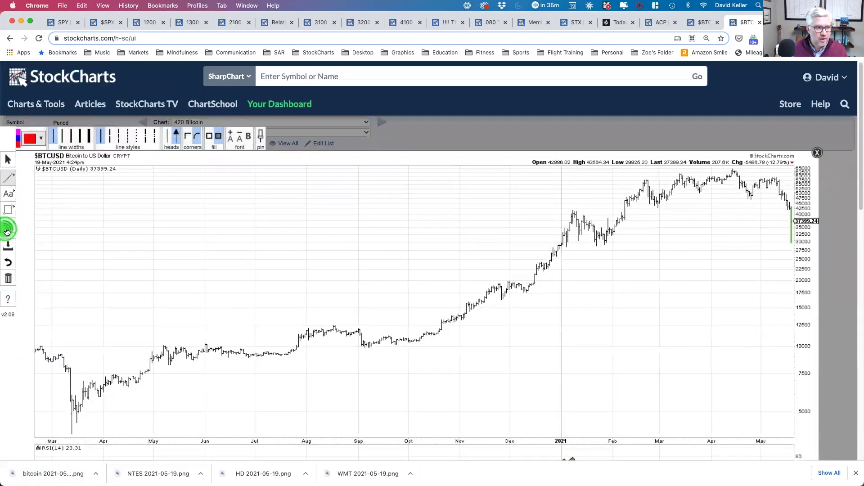
{"action": "left_click", "coordinate": [43, 226]}
{"action": "left_click", "coordinate": [19, 141]}
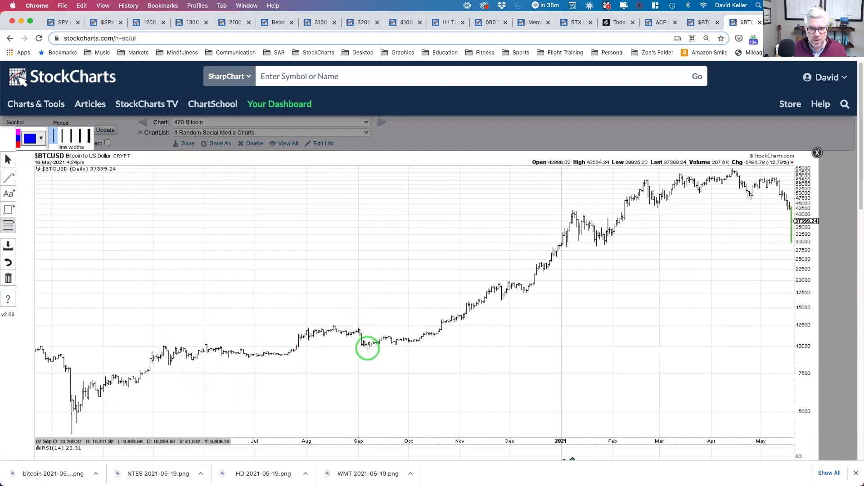
{"action": "mouse_move", "coordinate": [367, 346]}
{"action": "left_mouse_down"}
{"action": "mouse_move", "coordinate": [453, 280]}
{"action": "mouse_move", "coordinate": [377, 347]}
{"action": "mouse_move", "coordinate": [565, 234]}
{"action": "mouse_move", "coordinate": [575, 214]}
{"action": "mouse_move", "coordinate": [607, 212]}
{"action": "left_mouse_up"}
{"action": "left_click", "coordinate": [568, 210]}
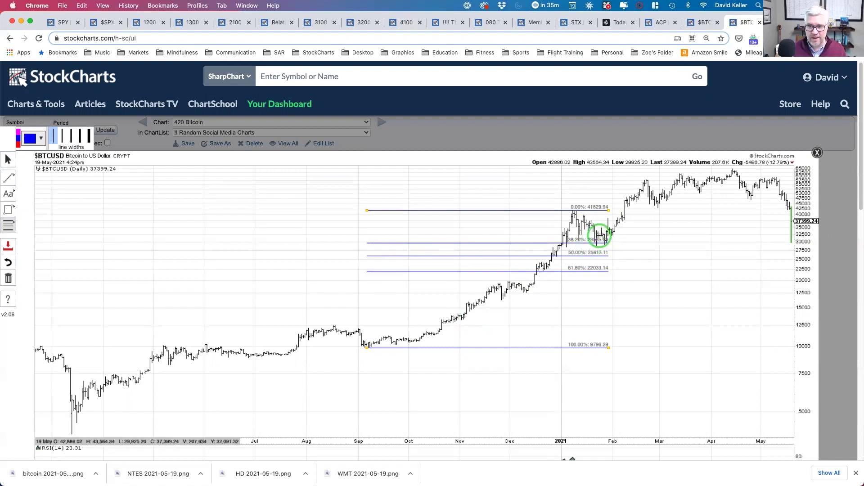
Step: Stretch the retracement's upper end to the April 2021 high, recolour it dark green, and extend its lines to mid-May
{"action": "left_click_drag", "start_coordinate": [609, 209], "coordinate": [744, 170]}
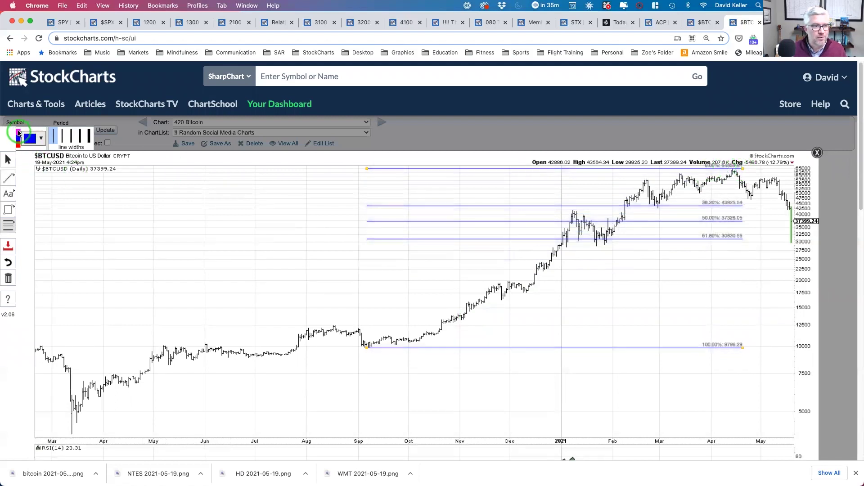
{"action": "left_click", "coordinate": [29, 139]}
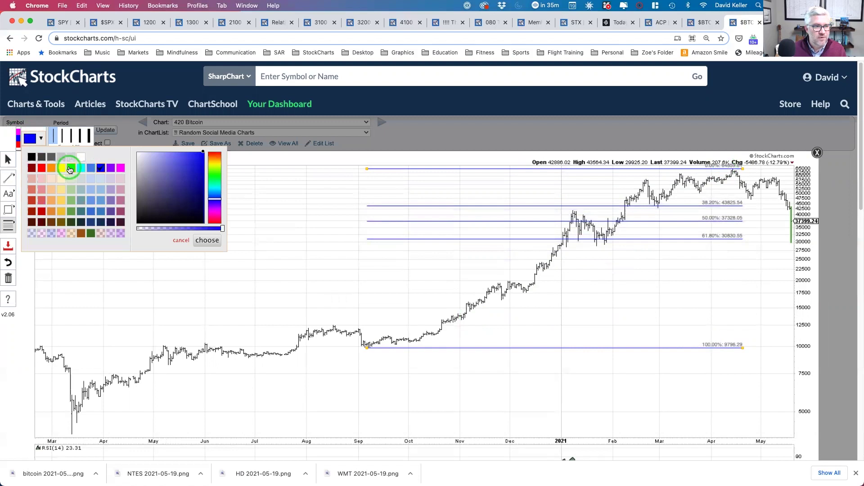
{"action": "left_click", "coordinate": [94, 237]}
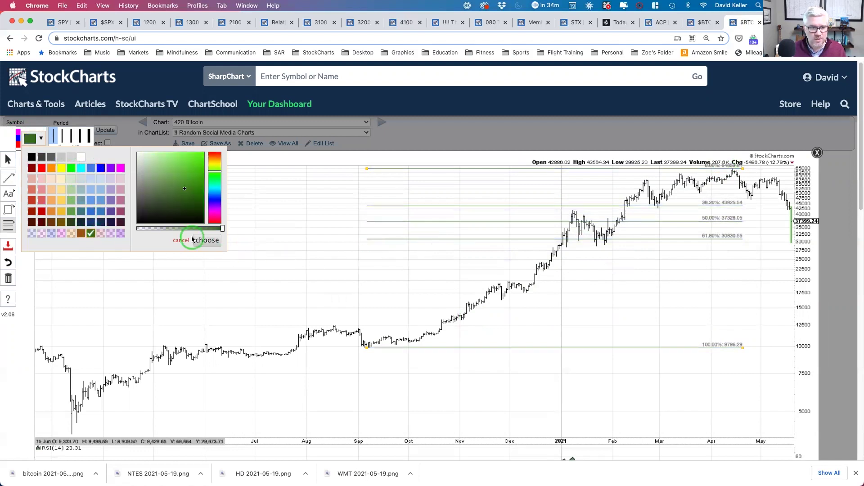
{"action": "left_click", "coordinate": [206, 240]}
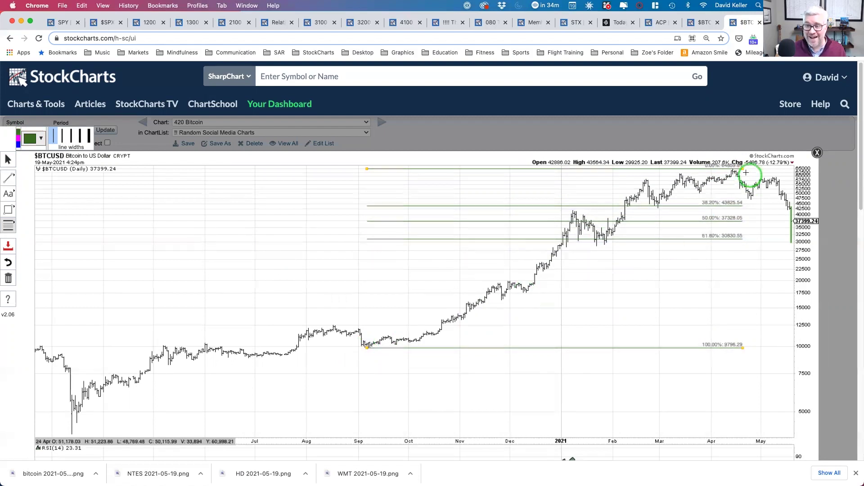
{"action": "left_click_drag", "start_coordinate": [734, 172], "coordinate": [792, 170]}
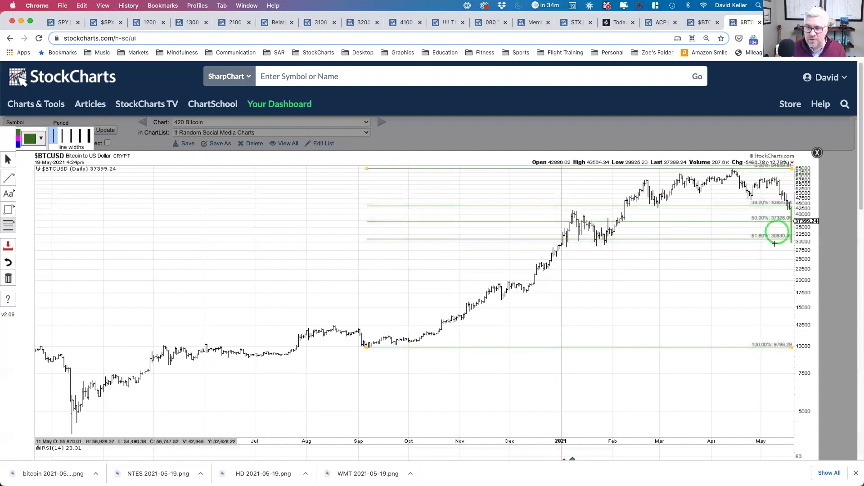
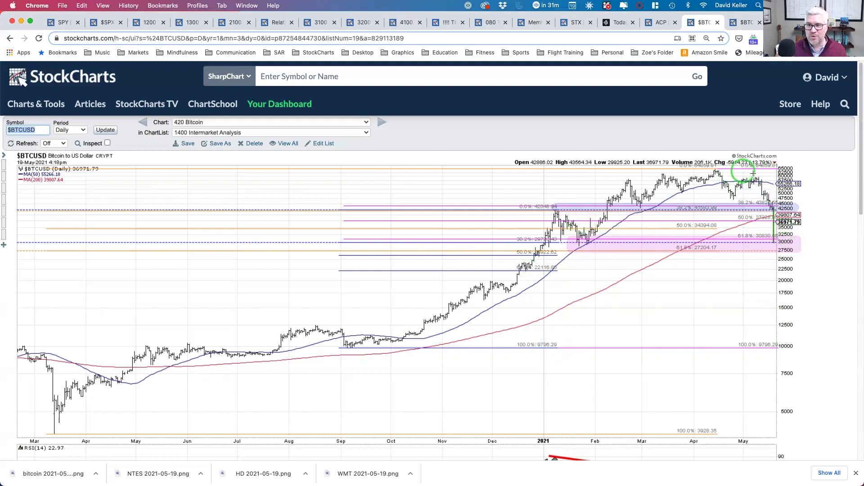
Step: Examine the RSI panel beneath the annotated $BTCUSD price chart
{"action": "scroll", "coordinate": [684, 356], "scroll_direction": "down", "scroll_amount": 1}
{"action": "scroll", "coordinate": [702, 346], "scroll_direction": "down", "scroll_amount": 3}
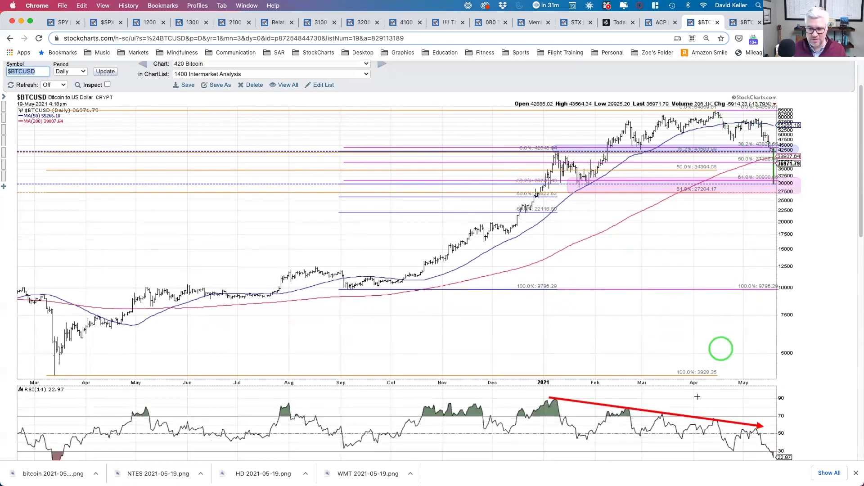